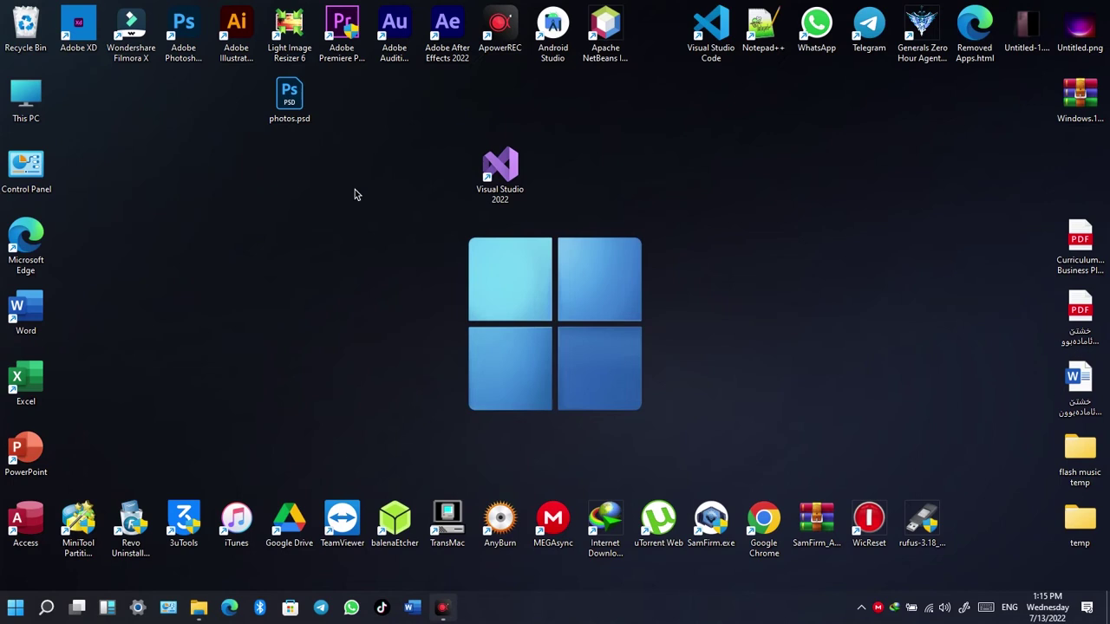
Step: Move the Visual Studio 2022 shortcut to an empty spot just below the top row of desktop icons
left_click_drag(500, 185, 560, 130)
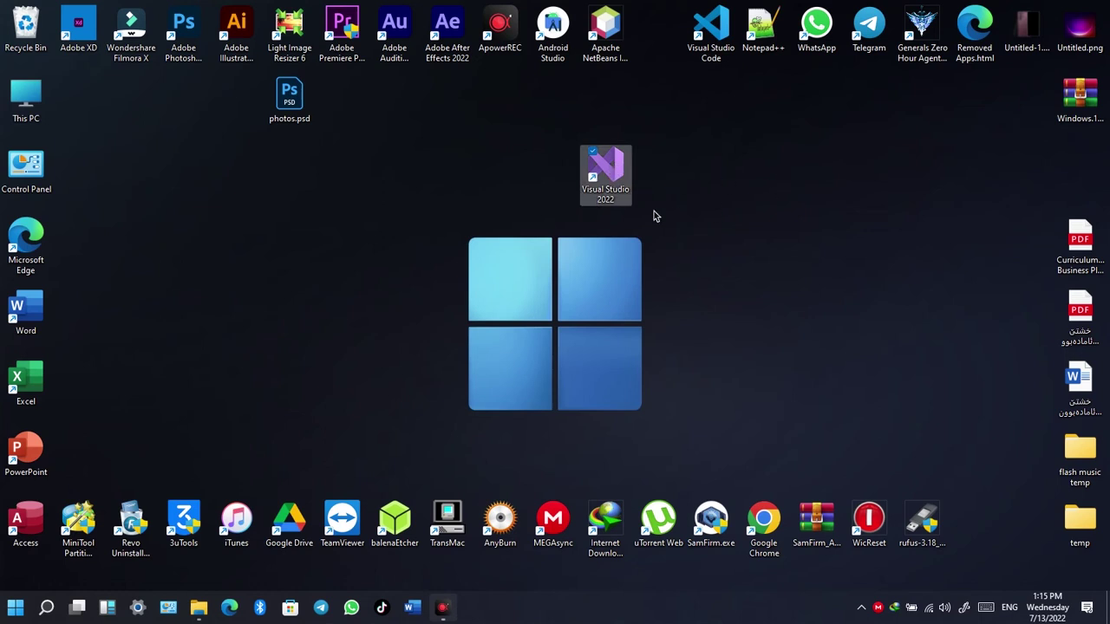
left_click_drag(611, 178, 658, 139)
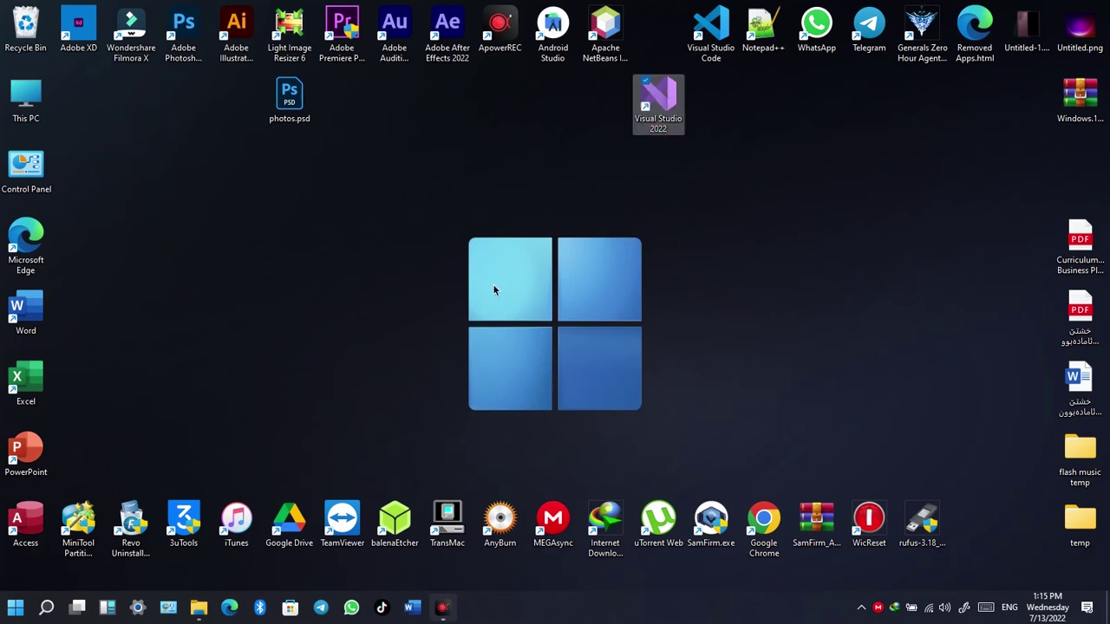
Step: Open Microsoft Edge, search the web for "visual studio" and open the official visualstudio.microsoft.com site
left_click(229, 607)
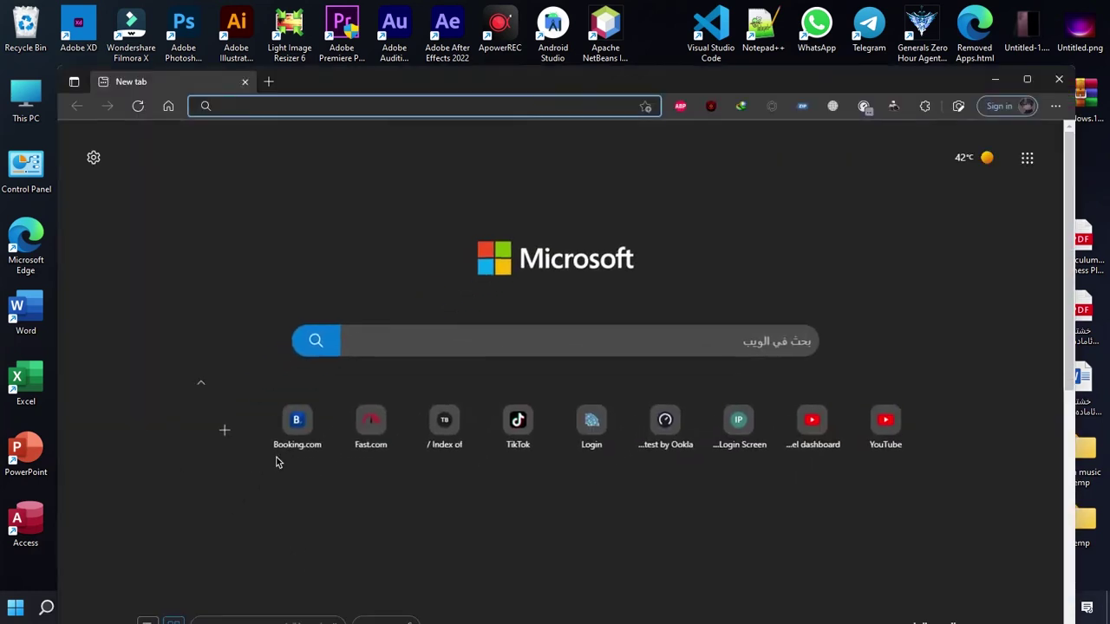
left_click_drag(312, 90, 307, 42)
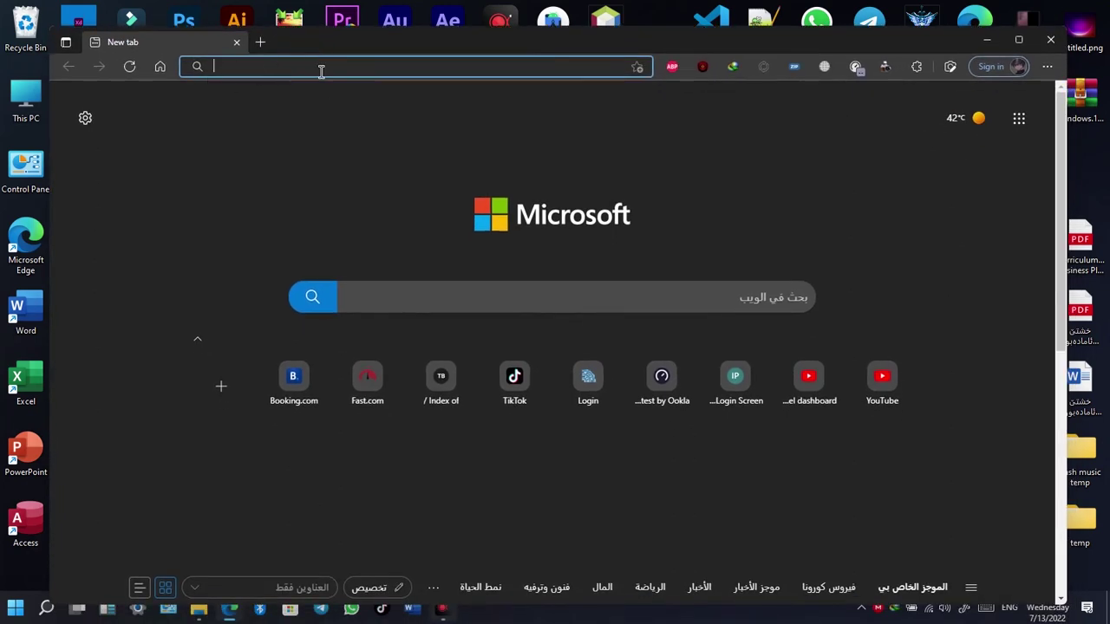
type("visual ")
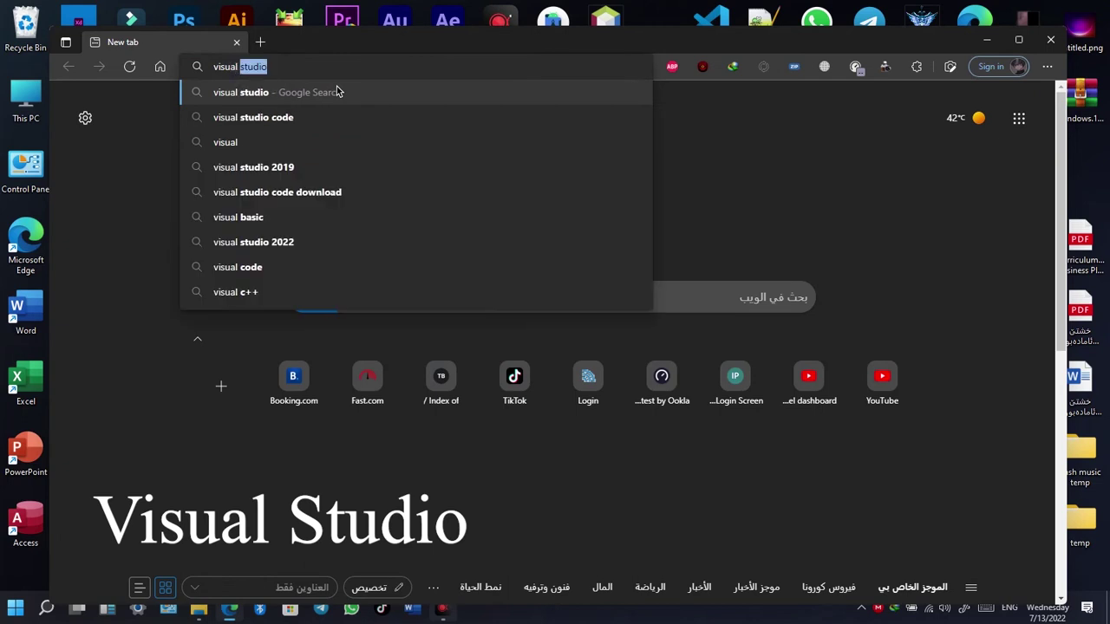
type("studio")
left_click(338, 92)
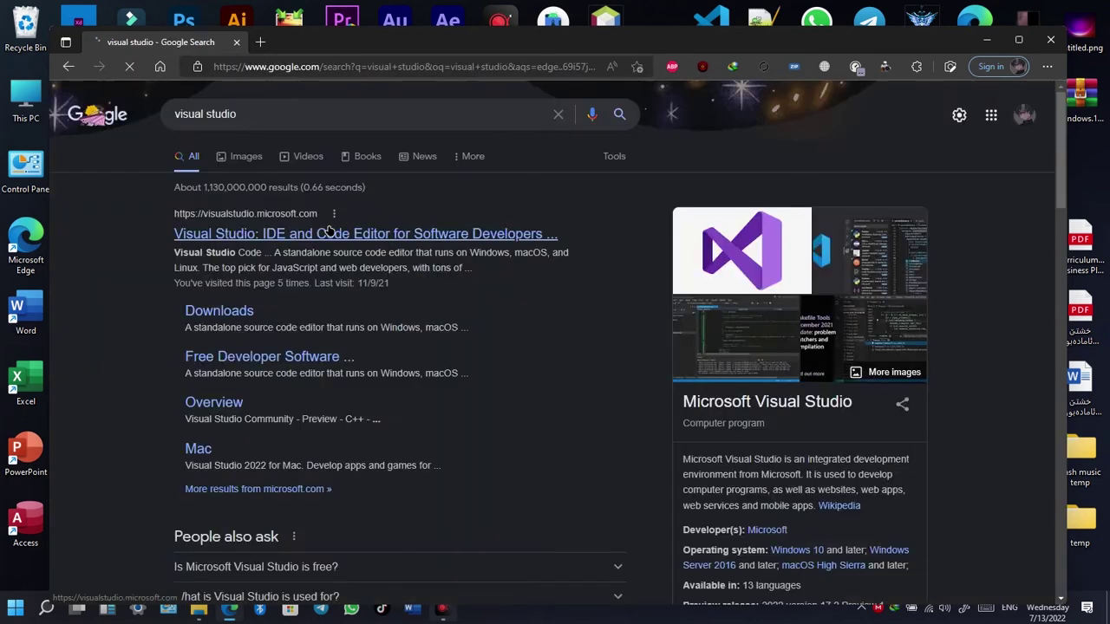
left_click(330, 236)
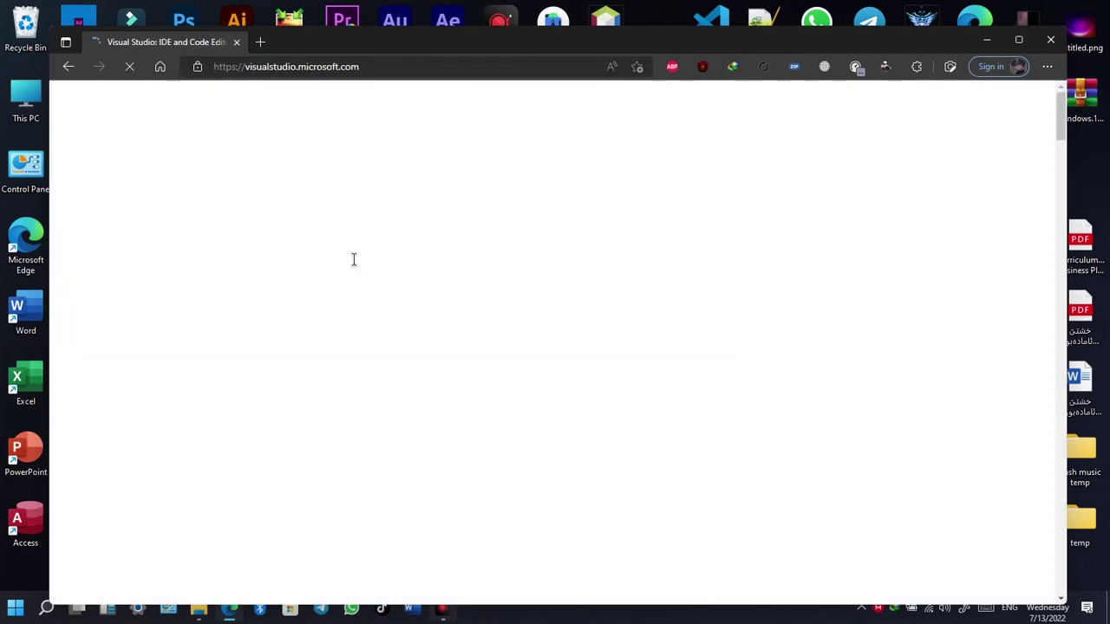
Step: Maximize the browser window and download the Enterprise 2022 edition of Visual Studio
key("super+Up")
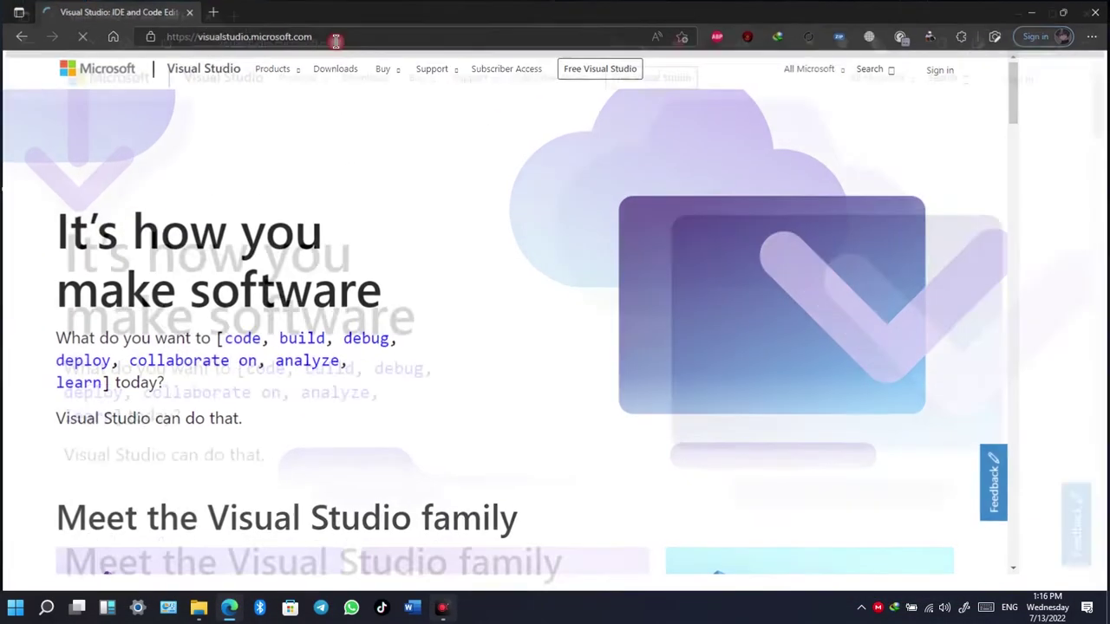
scroll(428, 277, "down", 5)
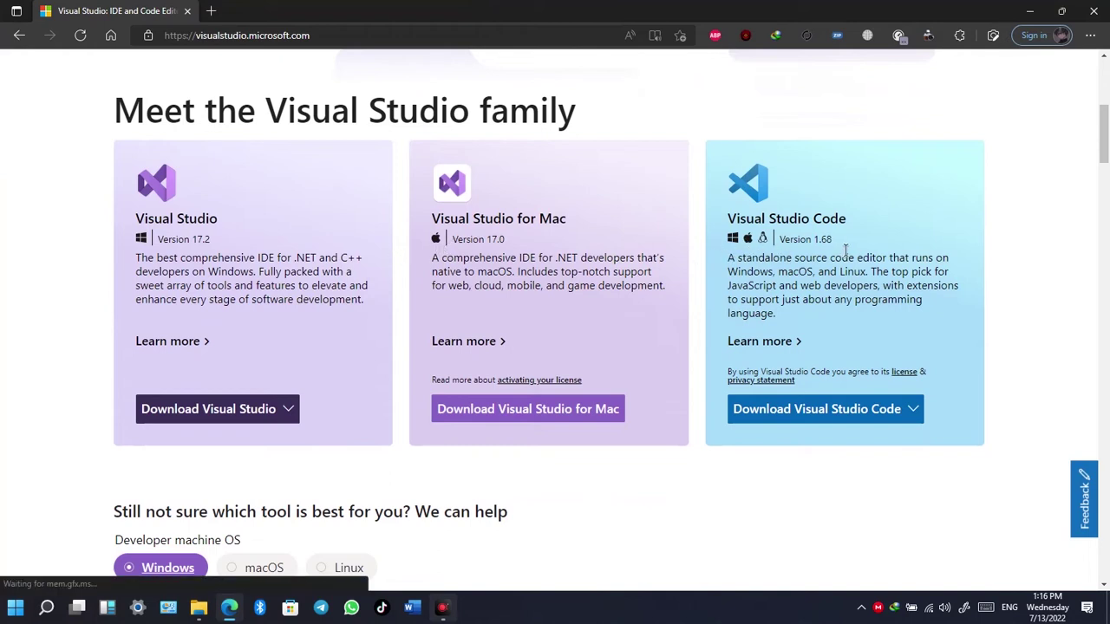
mouse_move(265, 415)
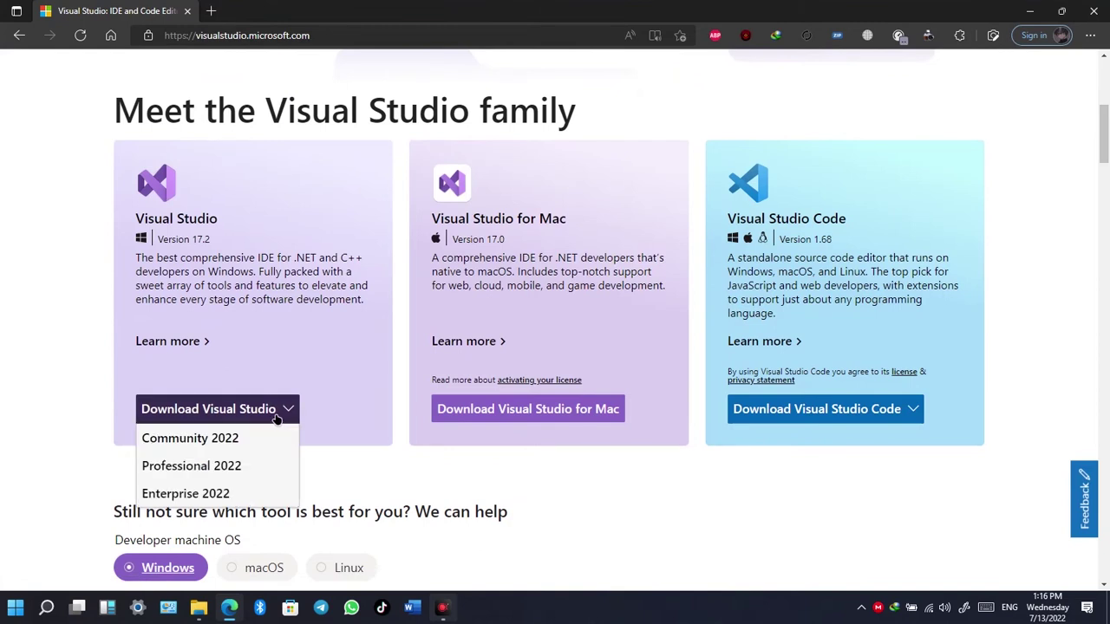
left_click(251, 494)
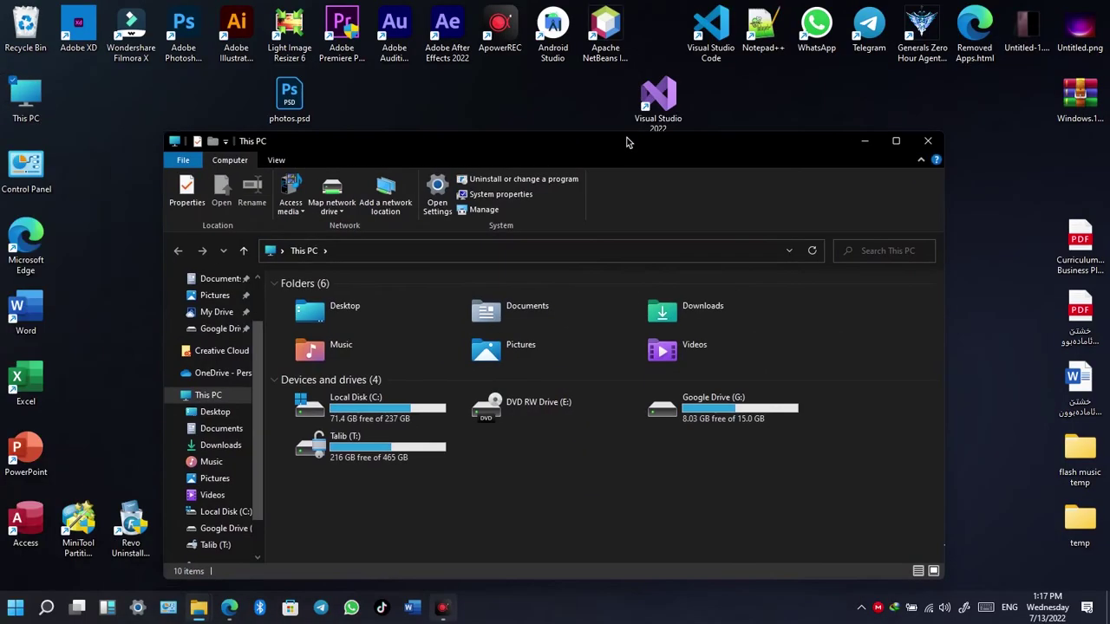
Step: Run VisualStudioSetup.exe from the Programs folder in Downloads and continue past the installer's license notice
left_click(229, 297)
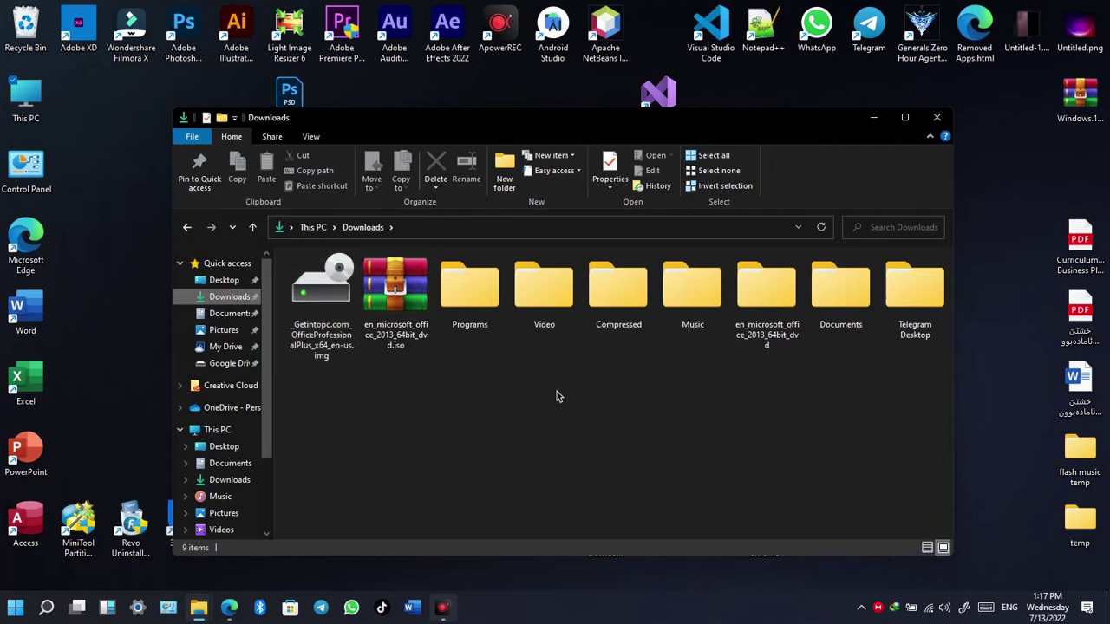
double_click(473, 325)
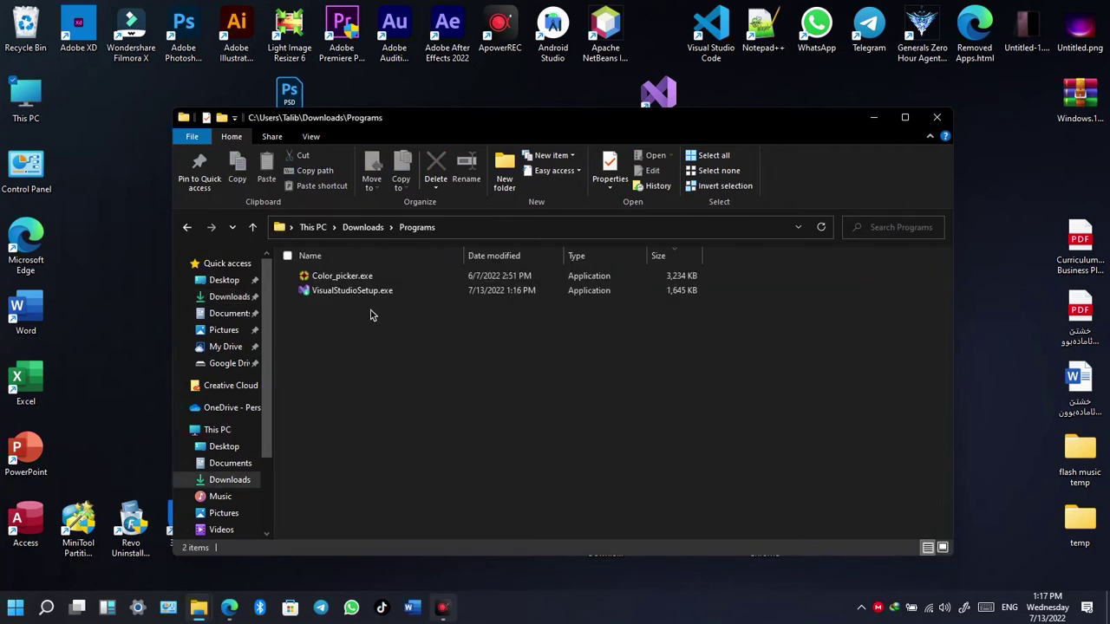
scroll(371, 310, "up", 3, "ctrl")
scroll(412, 333, "up", 3, "ctrl")
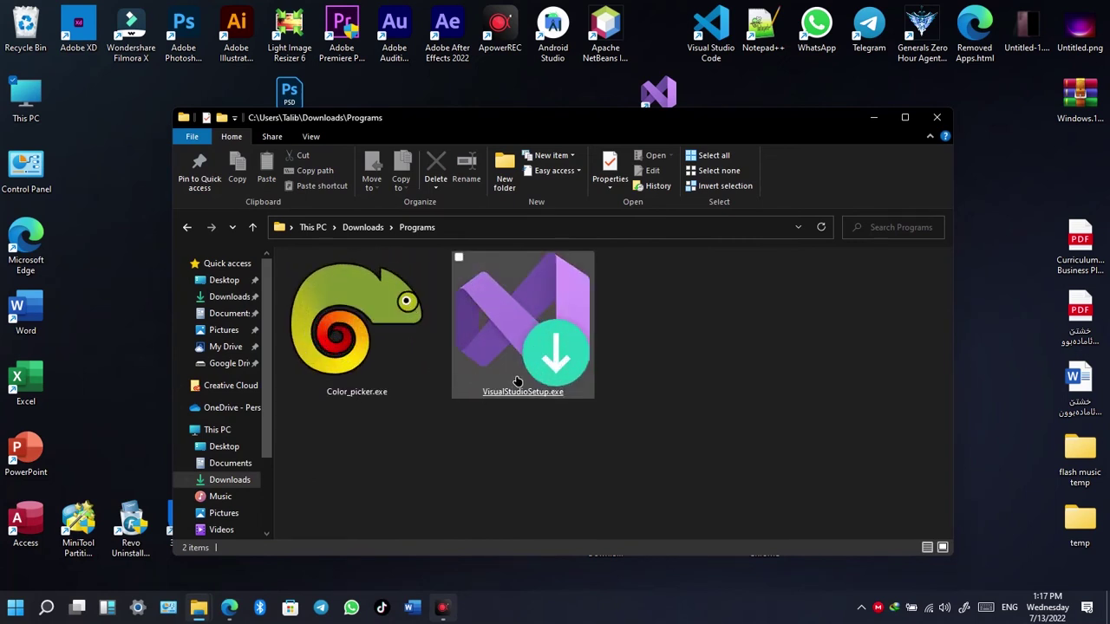
double_click(517, 383)
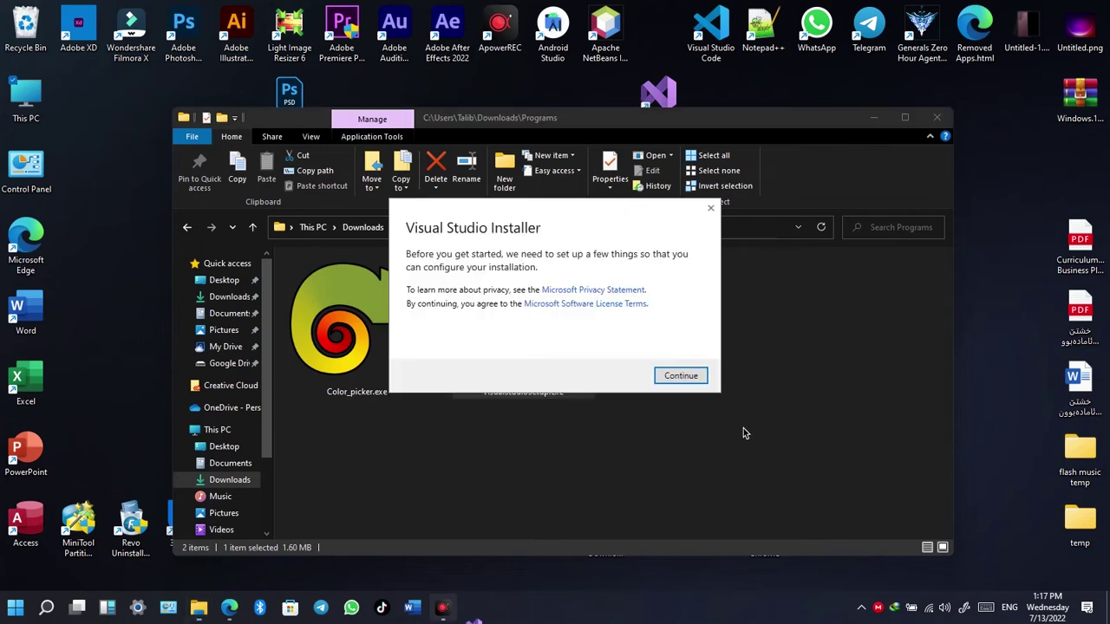
left_click(682, 376)
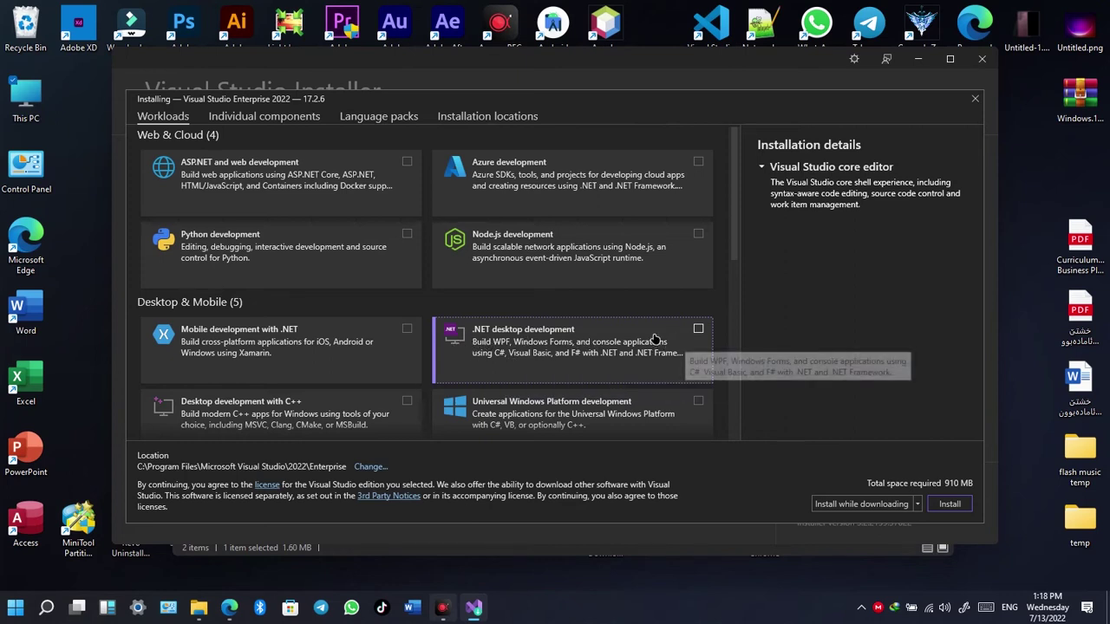
Step: Select the .NET desktop development workload for Visual Studio Enterprise 2022, and close the installer without installing
left_click(698, 329)
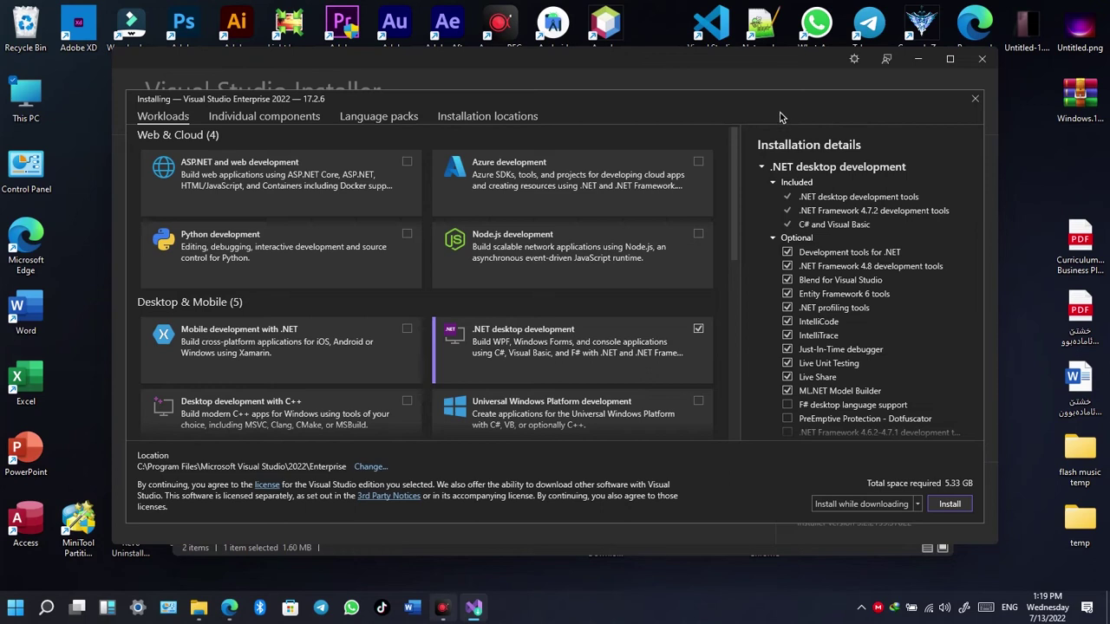
left_click(975, 98)
left_click(979, 59)
key("super+d")
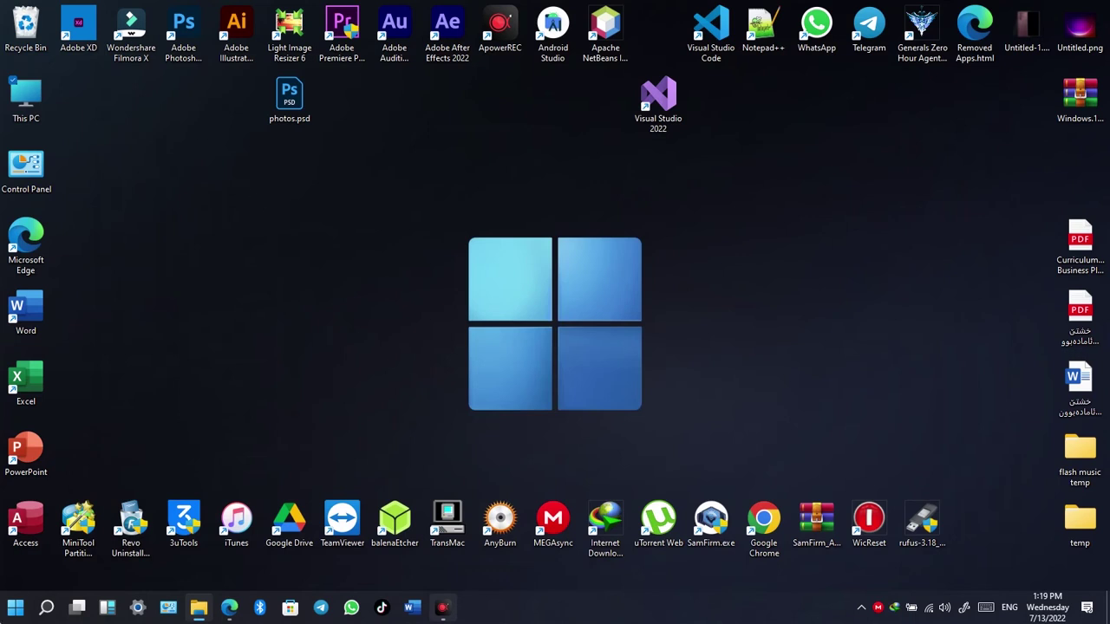
Step: Find Visual Studio 2022 in the list of all installed apps and launch it
left_click(16, 607)
key("Escape")
left_click(18, 610)
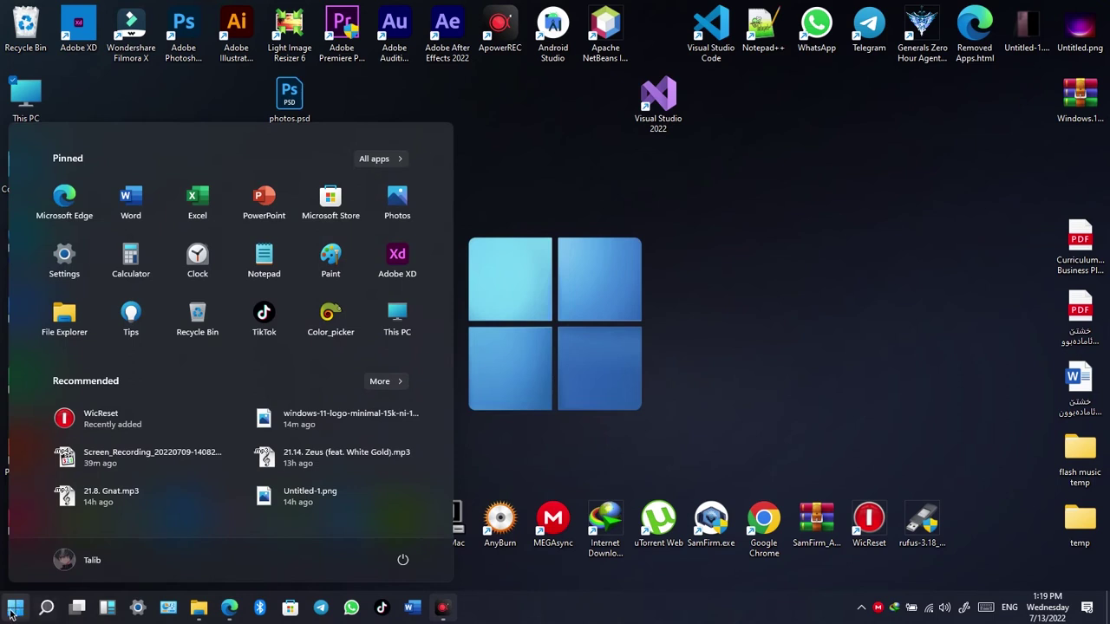
left_click(378, 159)
scroll(157, 316, "down", 10)
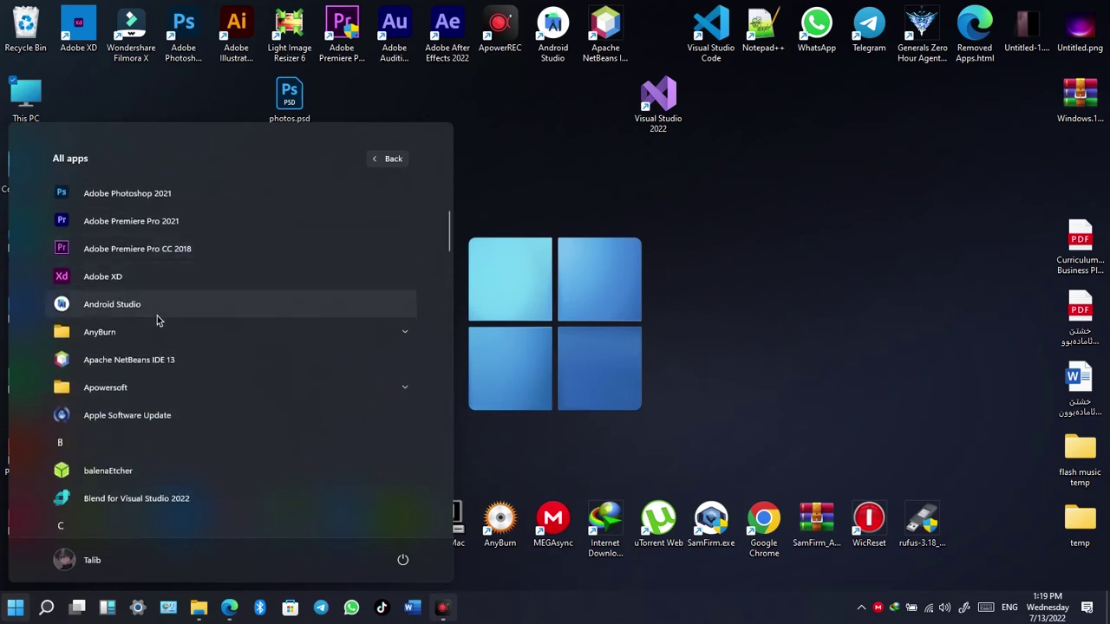
scroll(160, 335, "down", 10)
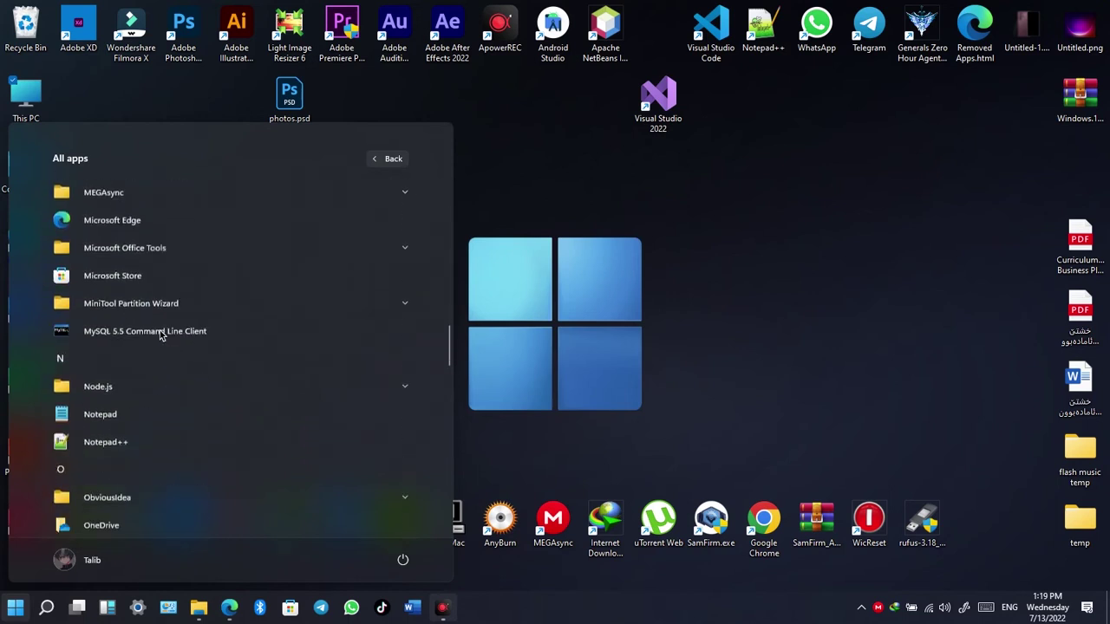
scroll(156, 346, "down", 10)
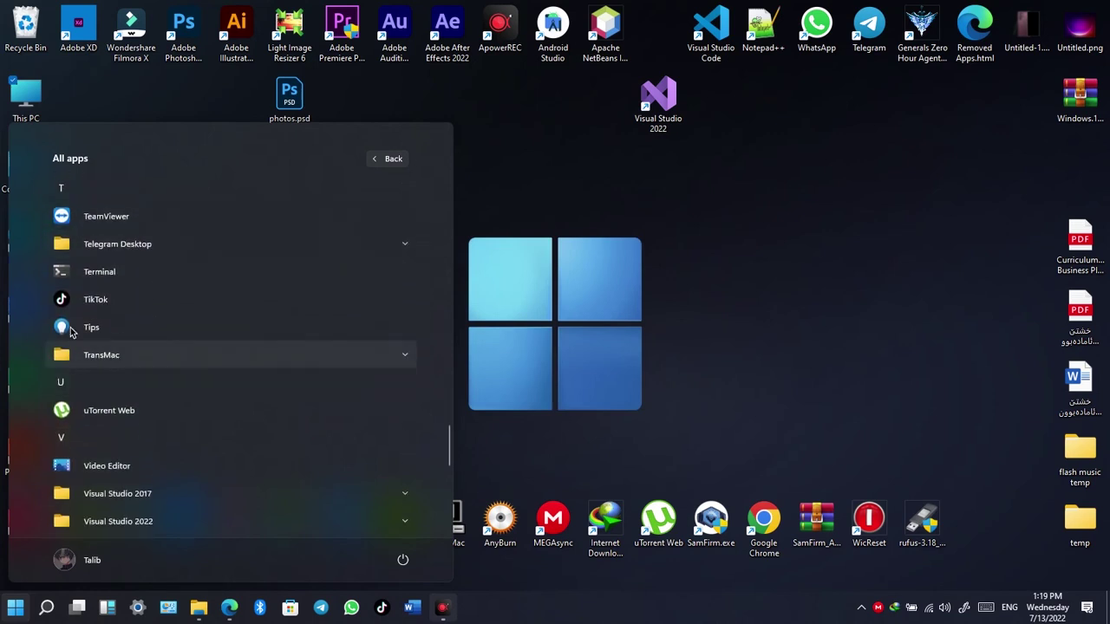
scroll(141, 299, "down", 5)
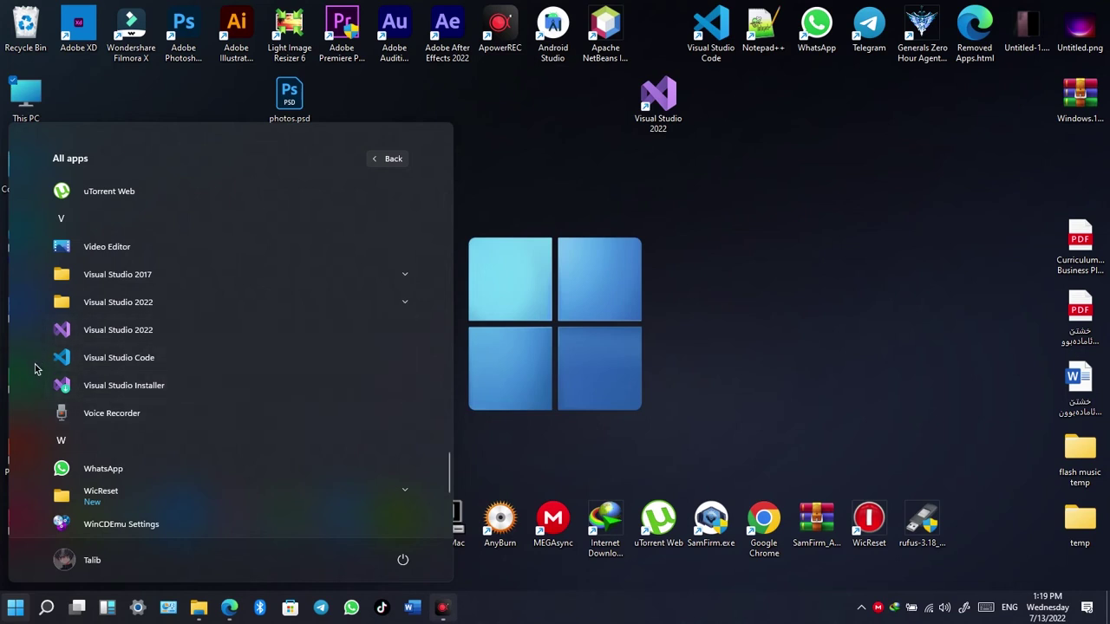
left_click(138, 335)
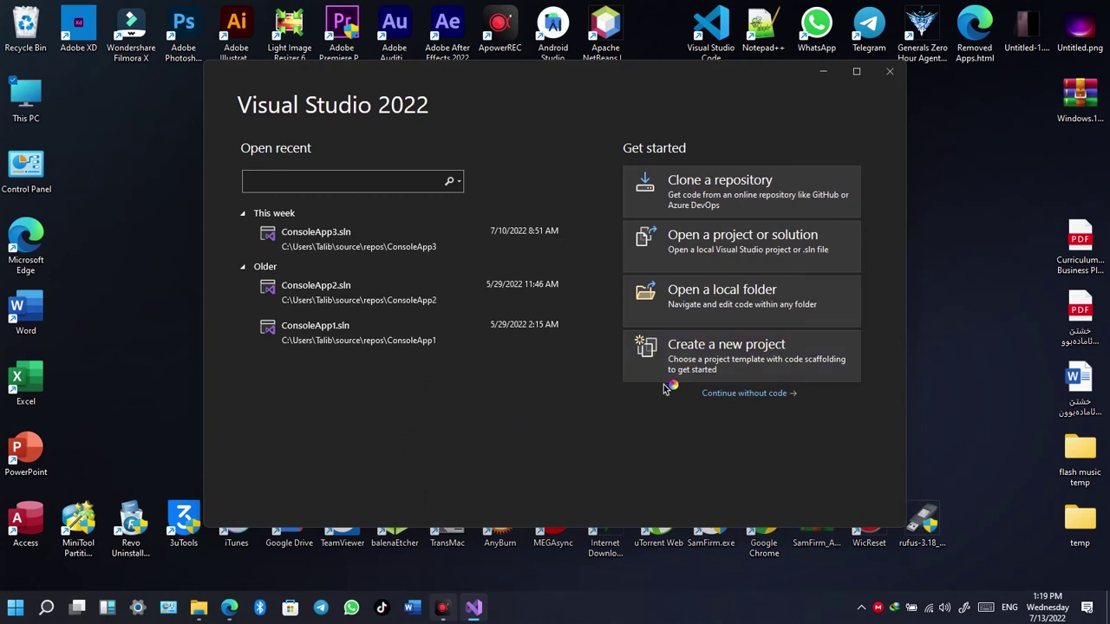
Step: Start creating a new project and look through the available project templates
left_click(730, 353)
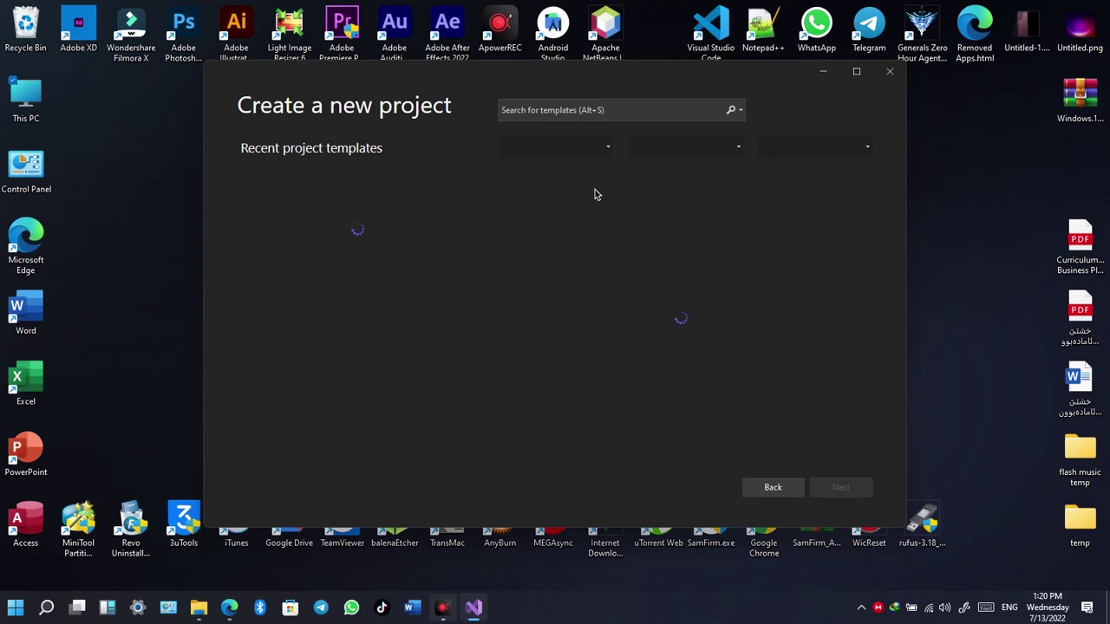
scroll(667, 303, "down", 2)
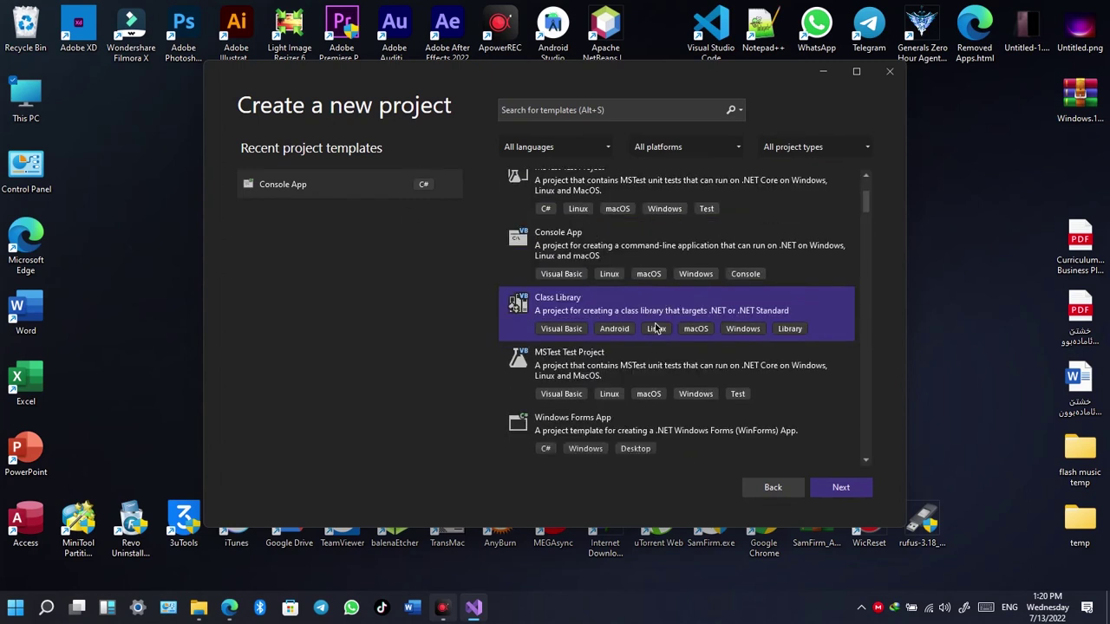
scroll(681, 309, "up", 2)
left_click(579, 222)
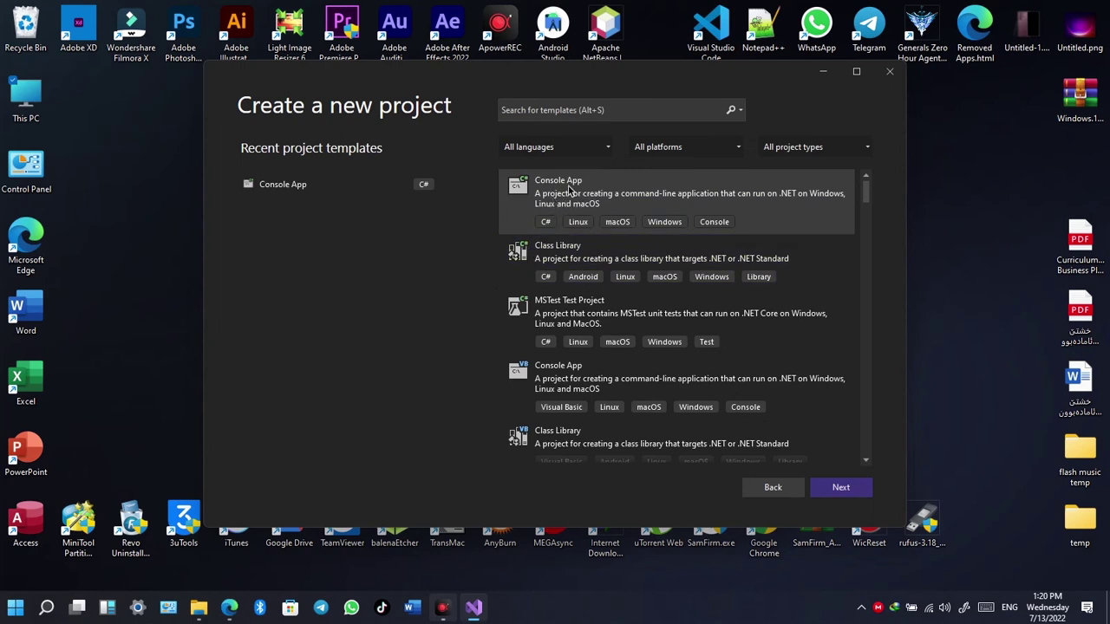
scroll(605, 211, "down", 5)
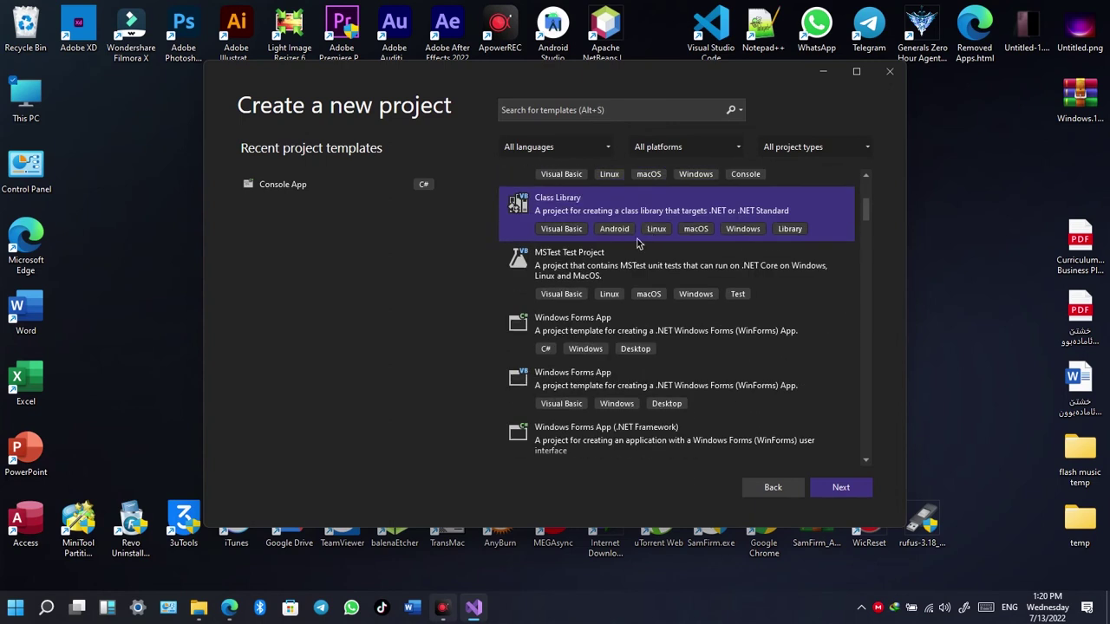
Step: Search the project templates for "cons" and select the C# Console App (.NET Framework) template
left_click(527, 110)
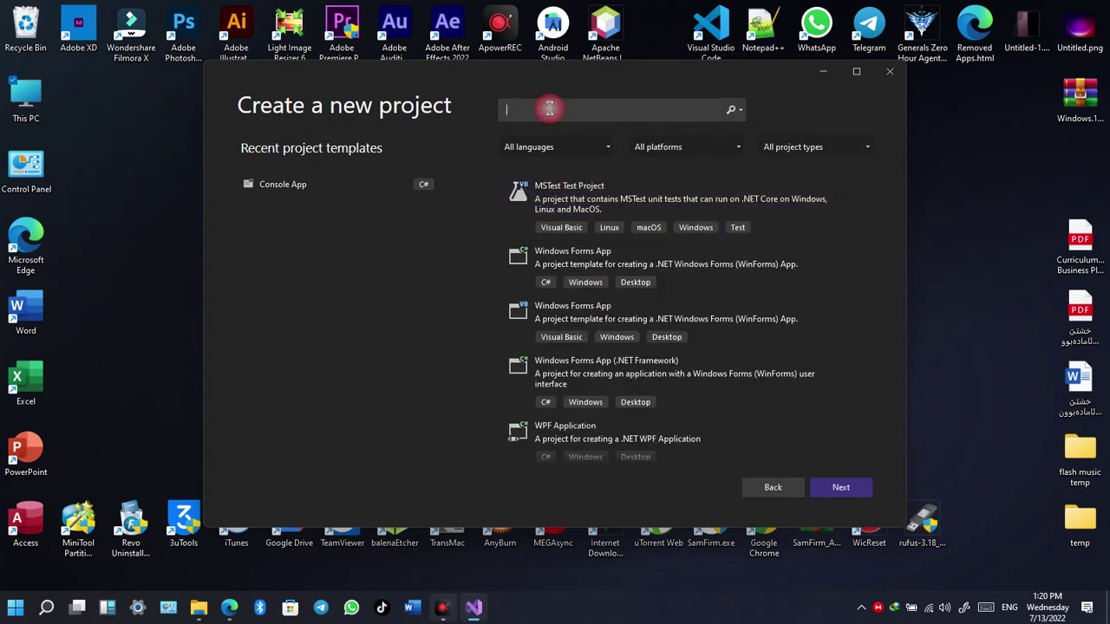
type("con")
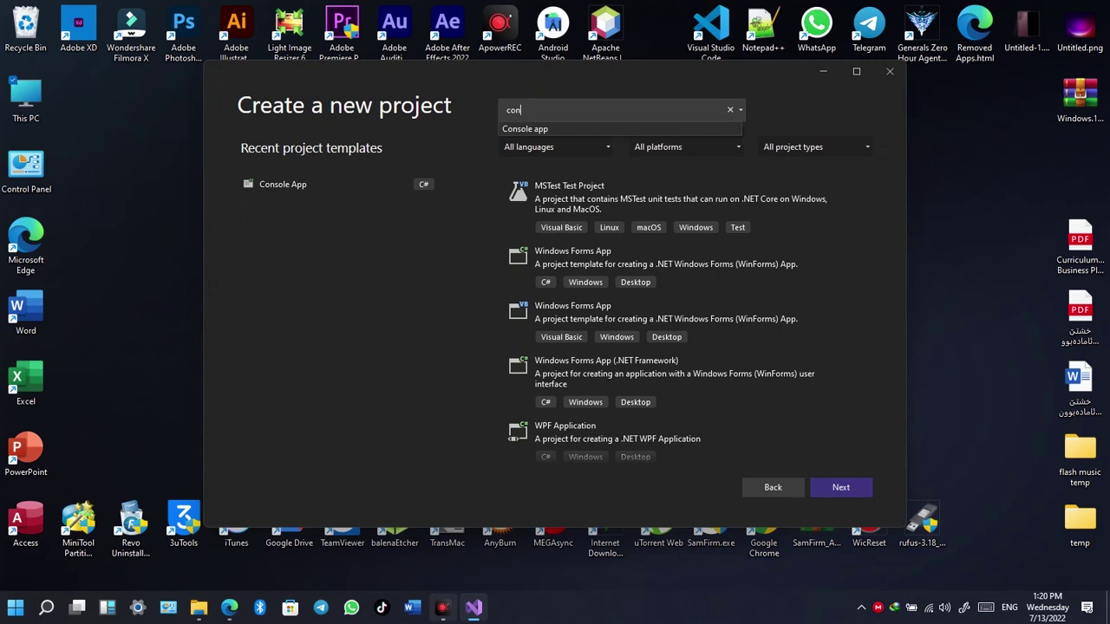
type("s")
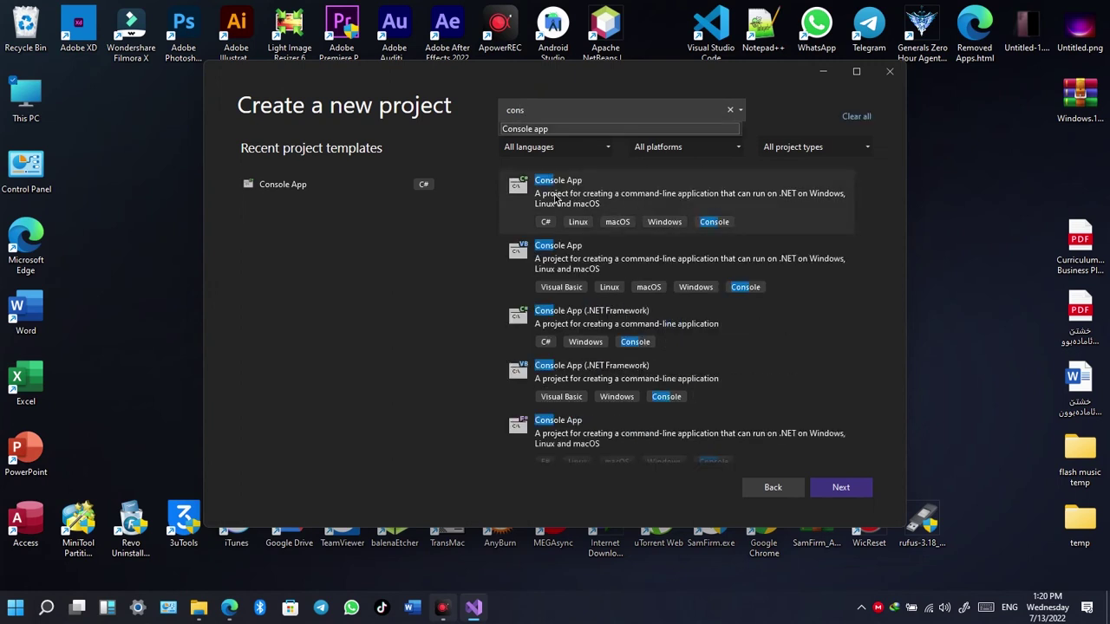
left_click(607, 334)
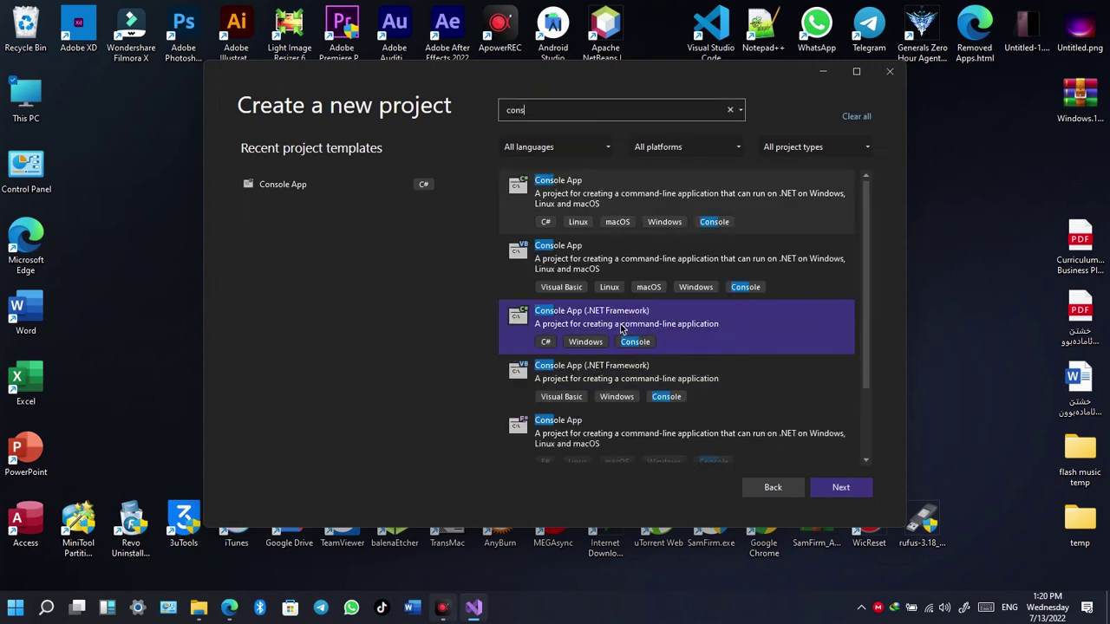
left_click(588, 293)
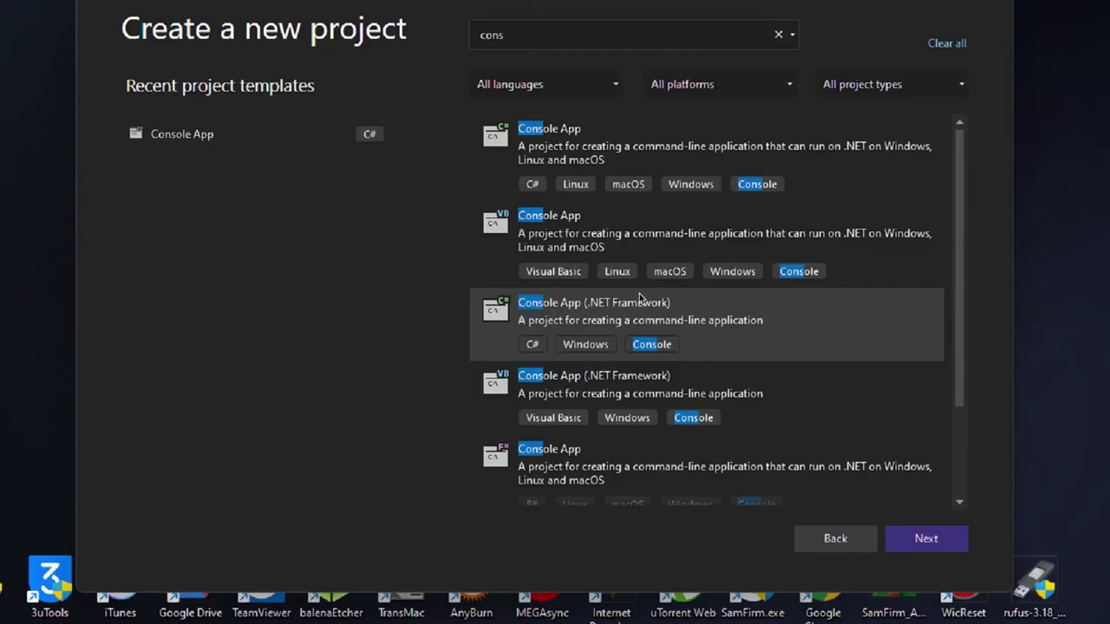
left_click(580, 165)
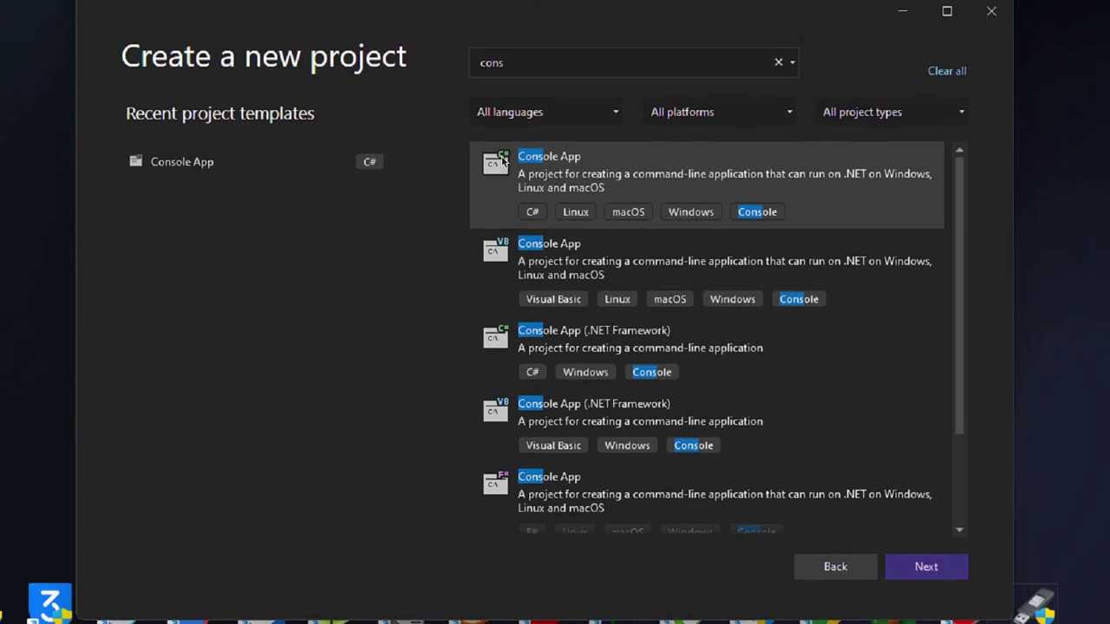
left_click(538, 345)
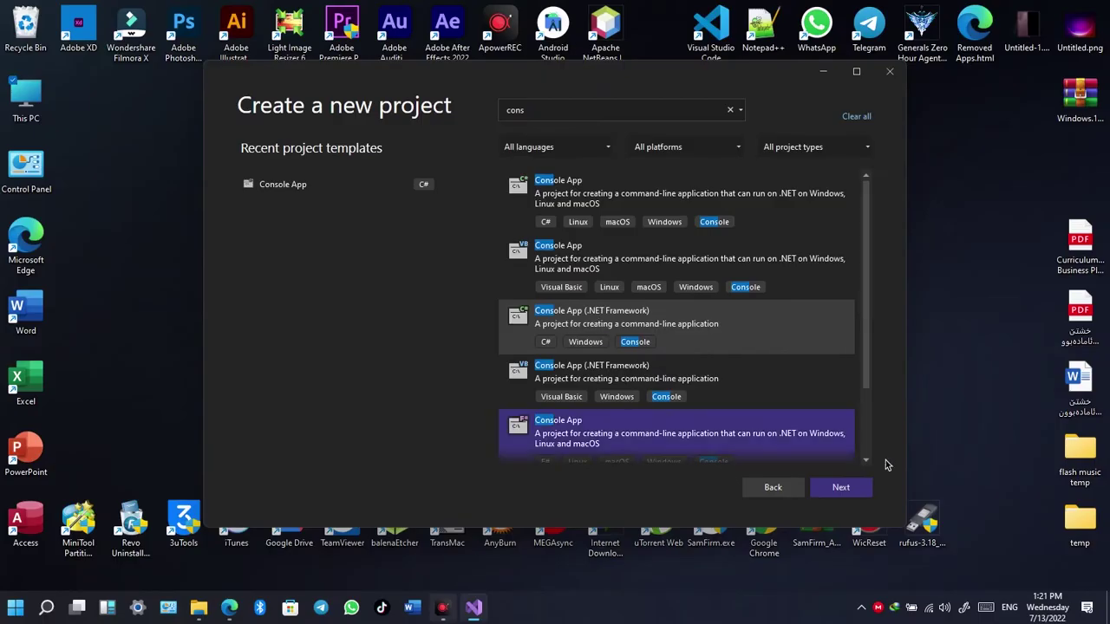
Step: Continue to the project configuration, name the project test01, and create it with the default location and framework
left_click(854, 492)
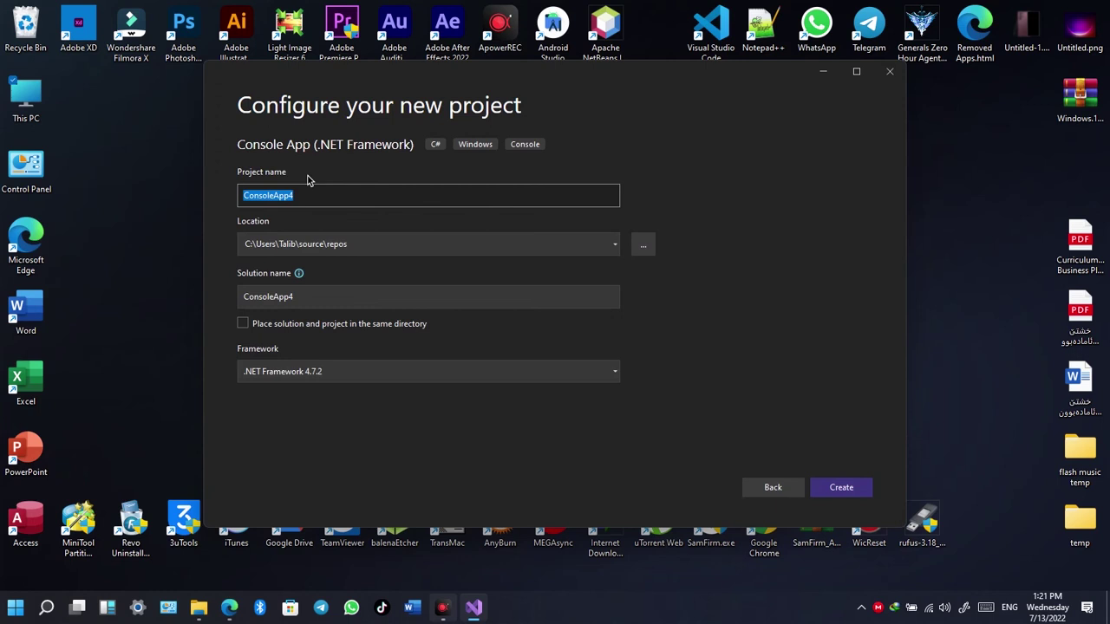
type("test01")
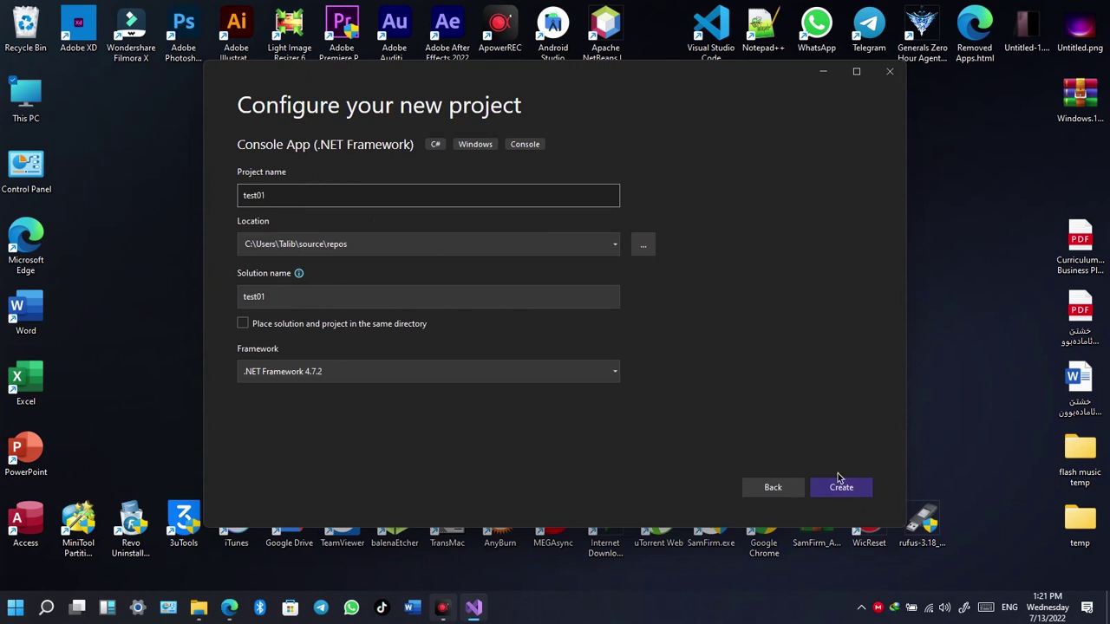
left_click(823, 495)
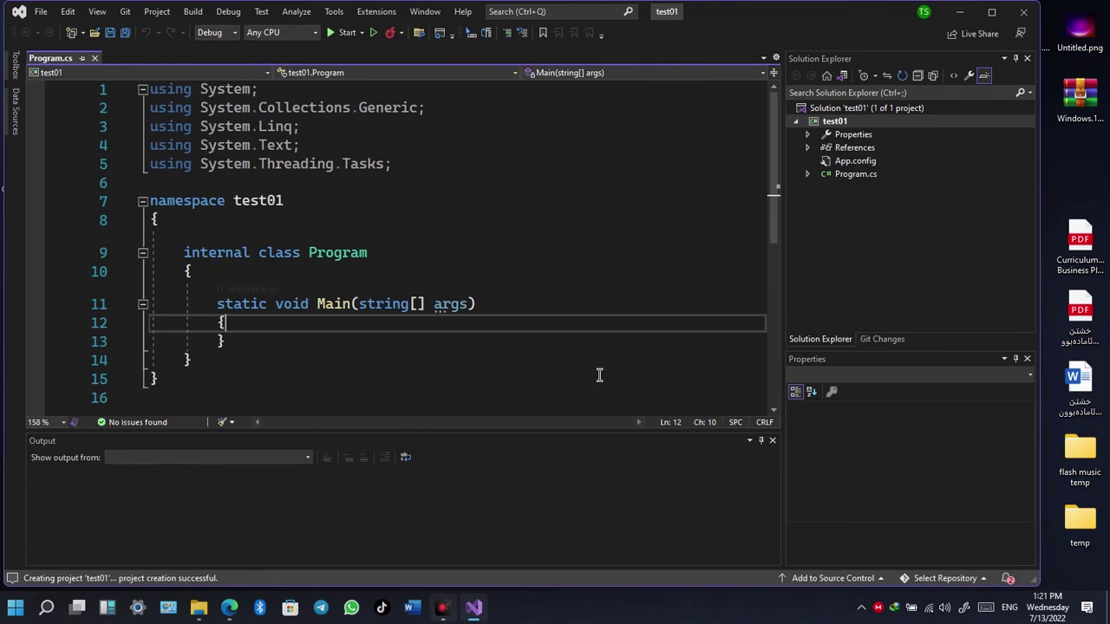
Step: Insert an empty line inside the body of the Main method in Program.cs
scroll(538, 340, "up", 2)
scroll(520, 337, "up", 2)
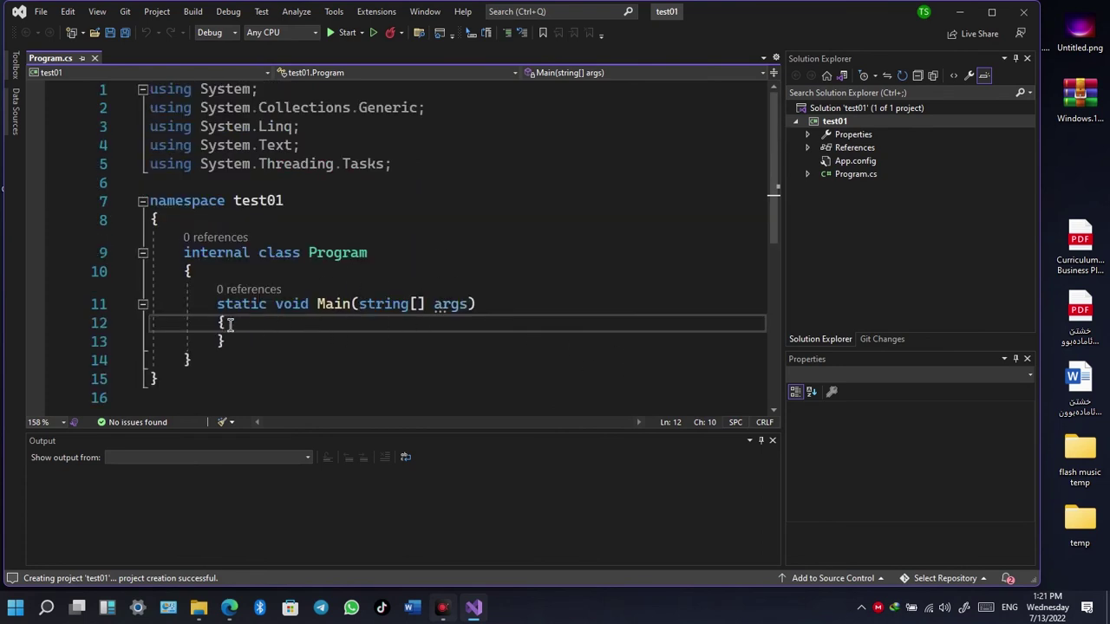
key("Return")
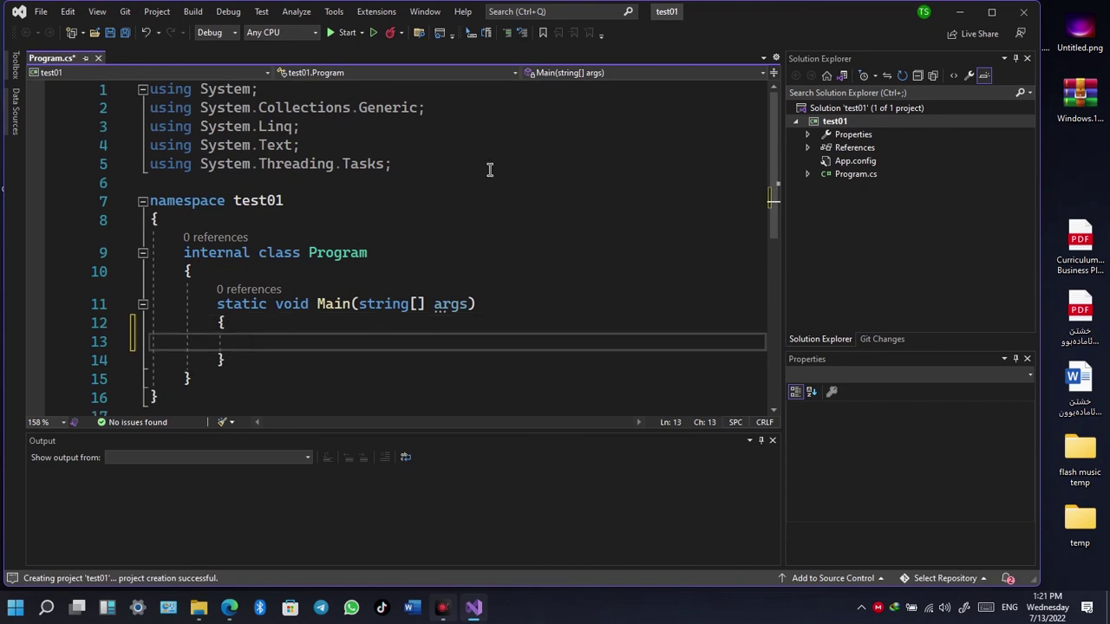
Step: Add two empty lines after Main's closing brace and put the cursor back on the empty line inside Main
scroll(576, 246, "down", 2)
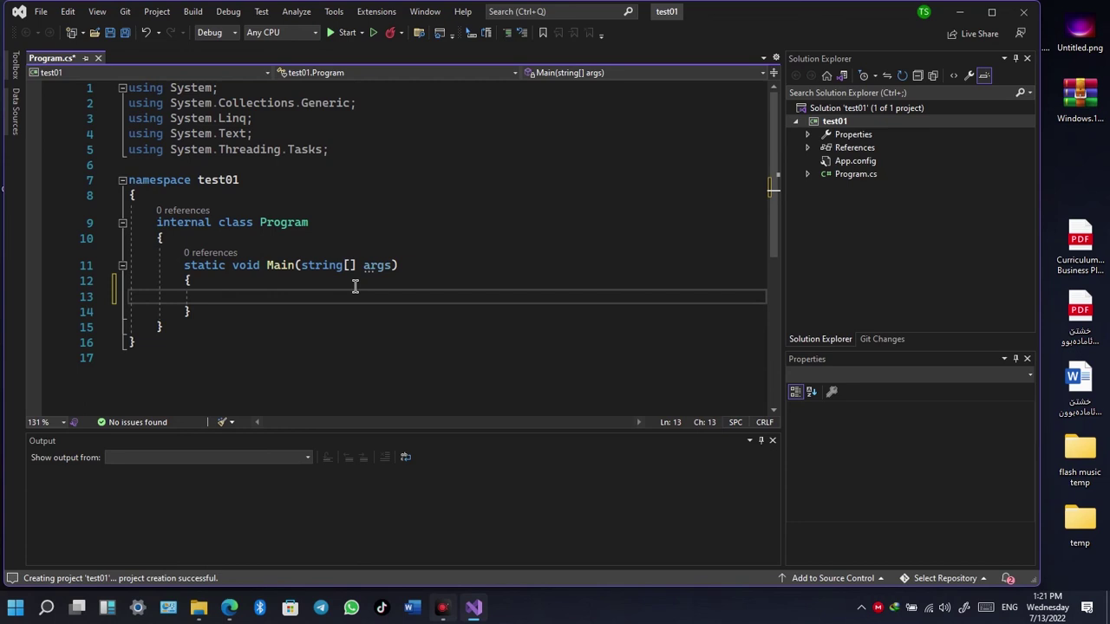
left_click(192, 238)
left_click(198, 312)
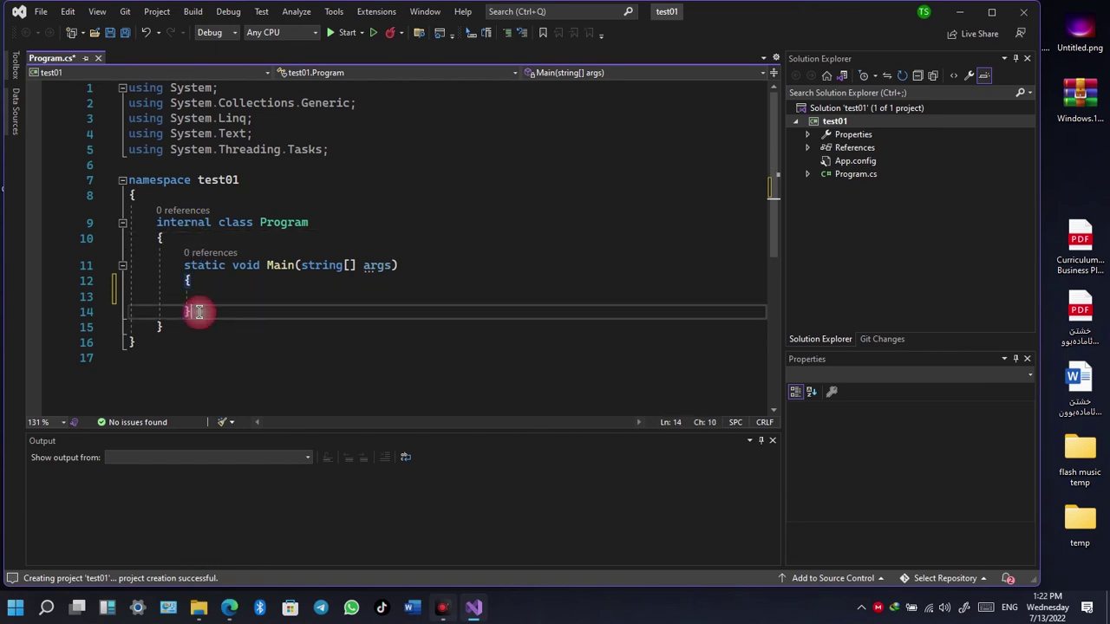
key("Return")
key("Return")
left_click(216, 279)
left_click(223, 295)
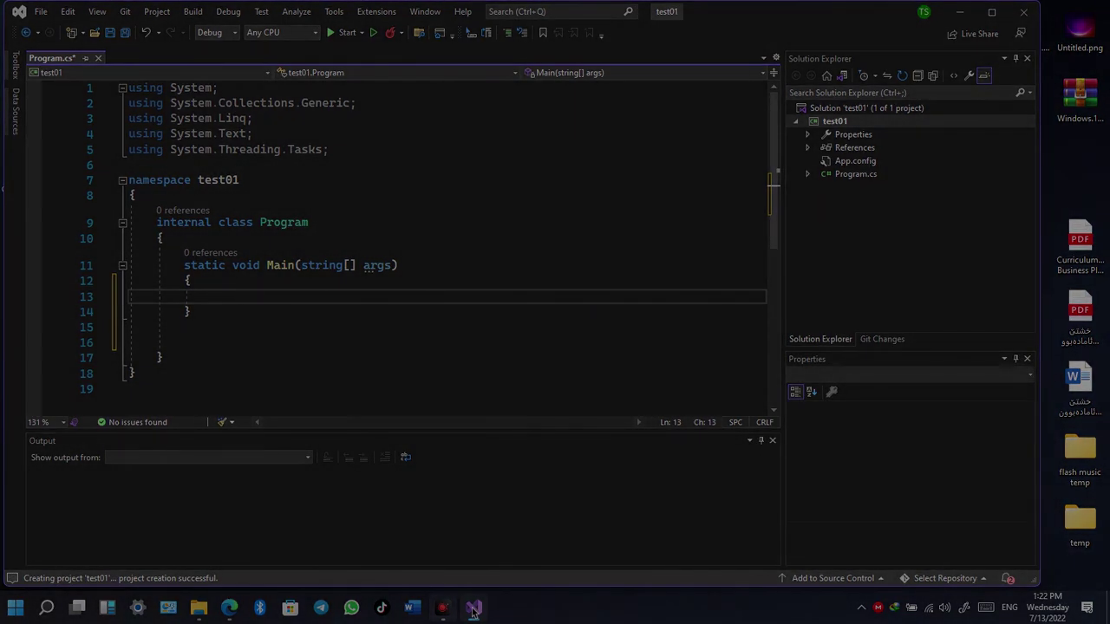
mouse_move(460, 612)
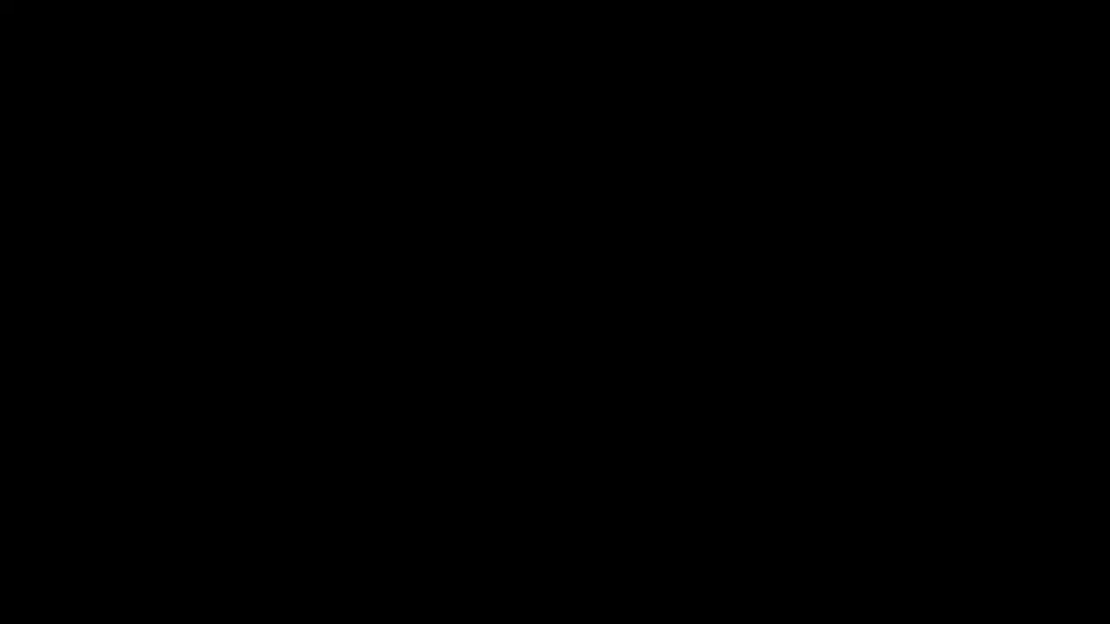